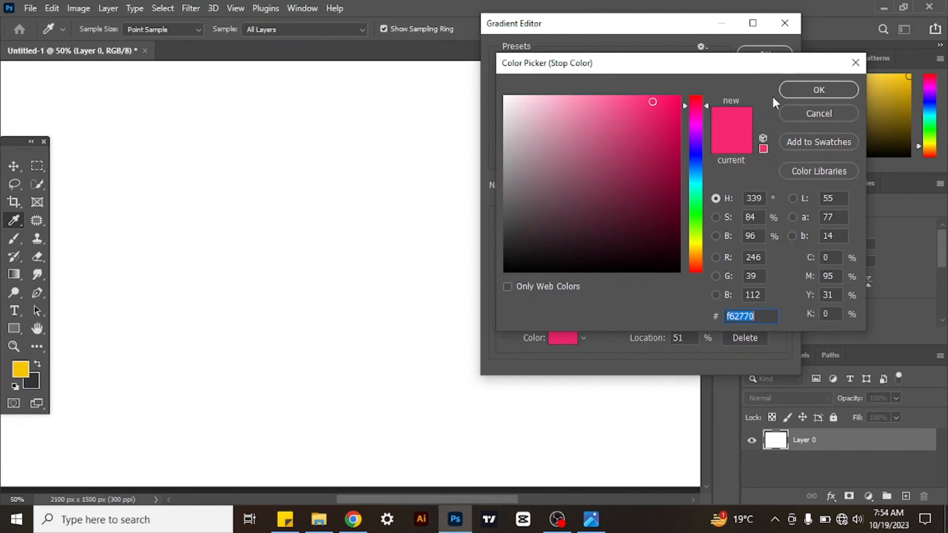
left_click(795, 86)
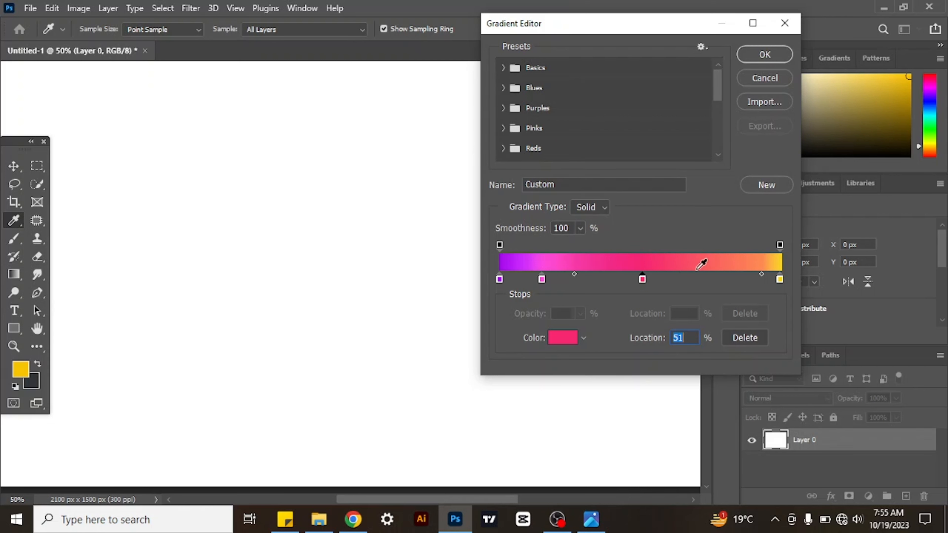
left_click(710, 278)
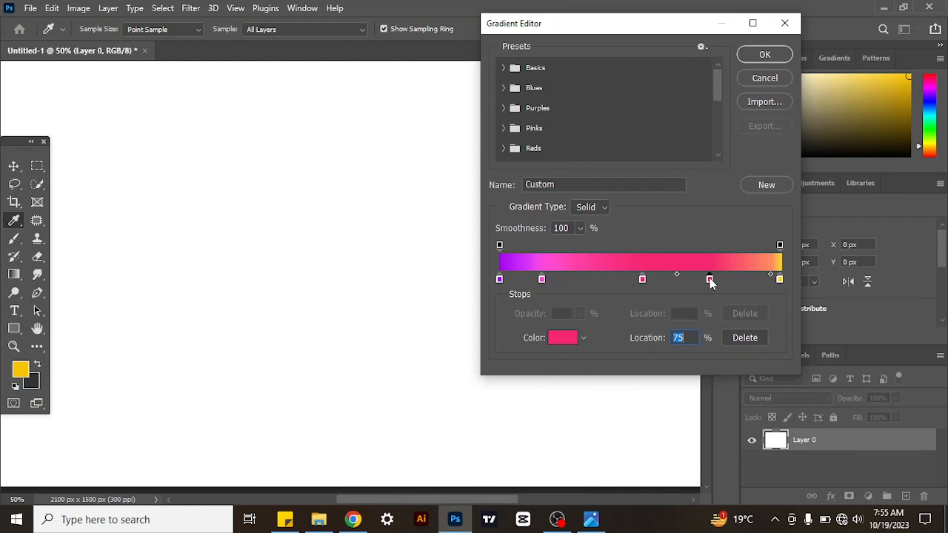
key("BackSpace")
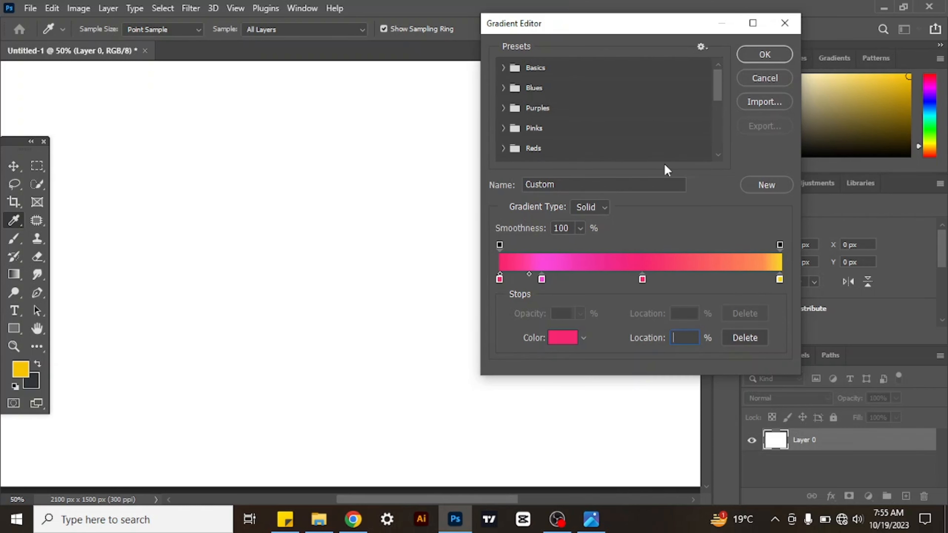
scroll(649, 143, "down", 5)
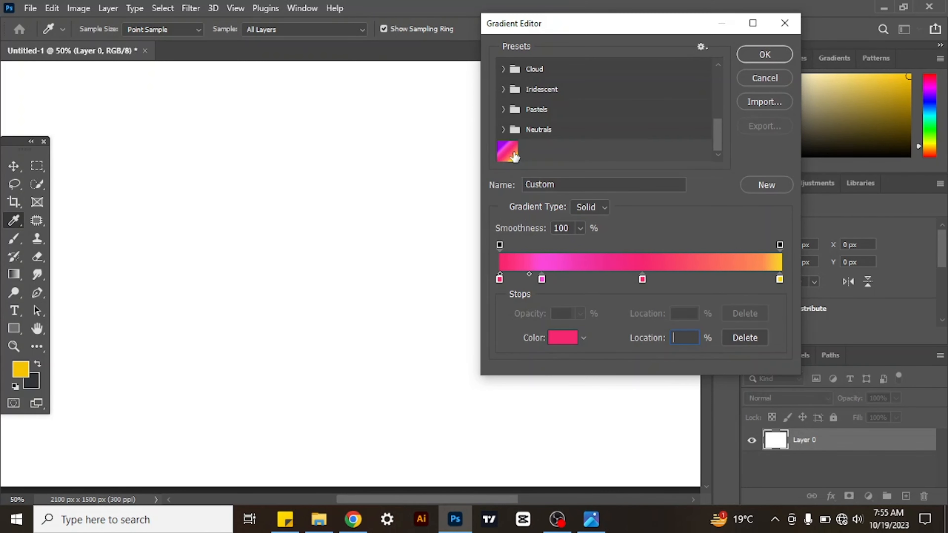
left_click(782, 29)
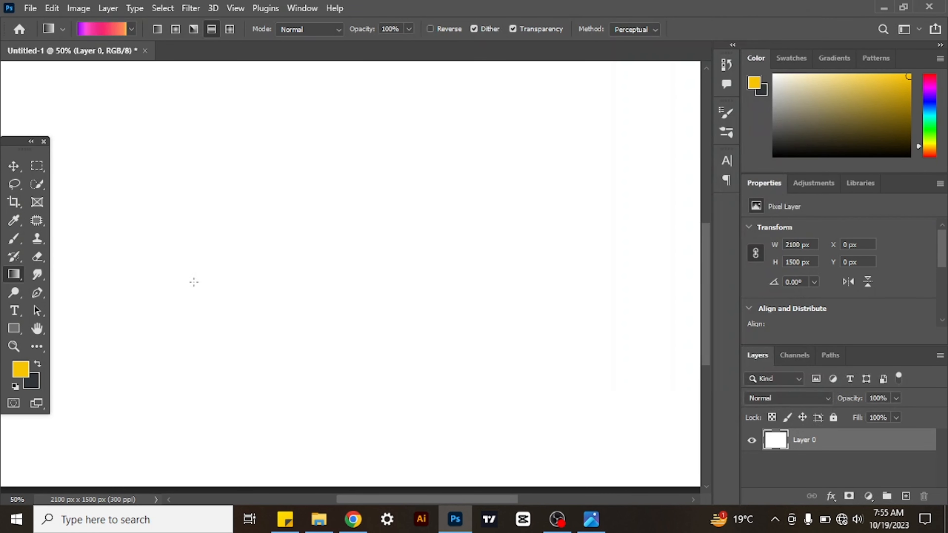
Draw a square about 442 px wide filled with the purple-to-yellow gradient preset, and round its corners to about 110 px.
left_click(15, 333)
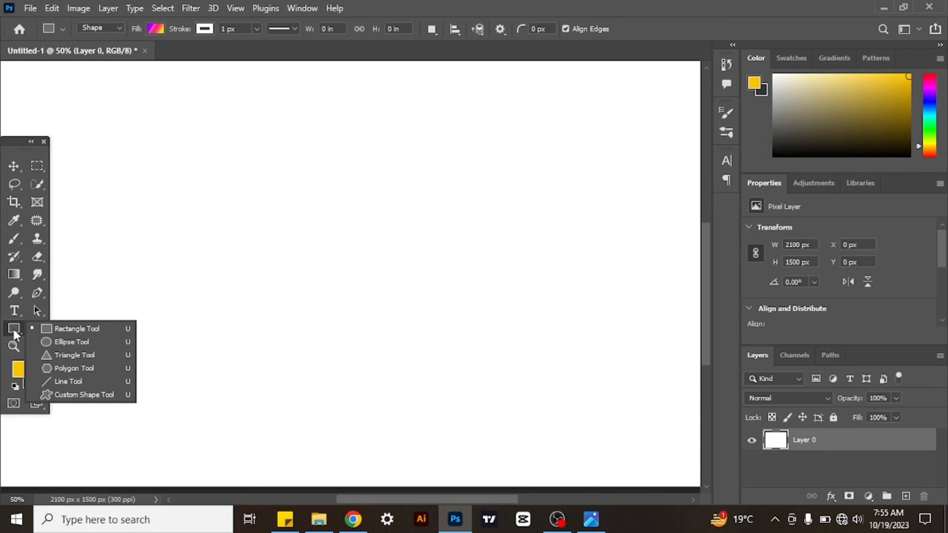
left_click(56, 329)
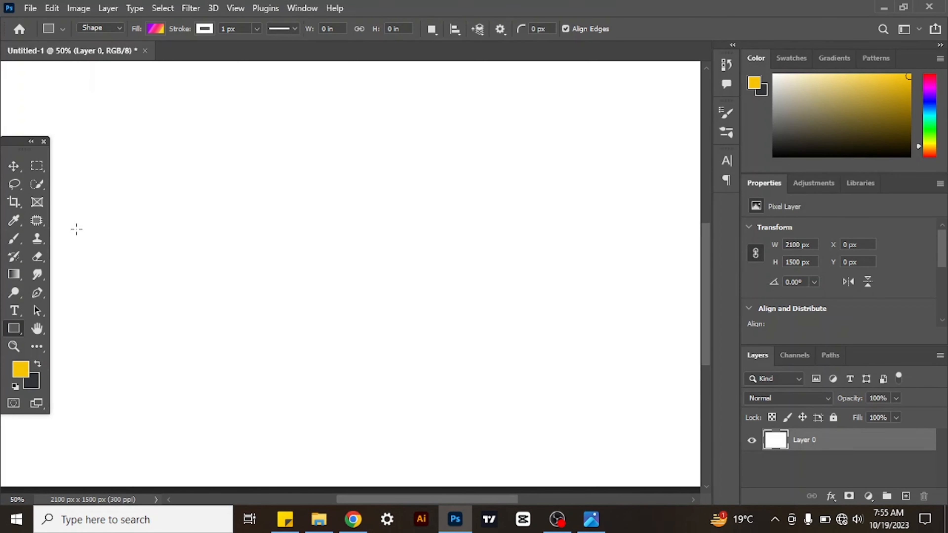
left_click(157, 29)
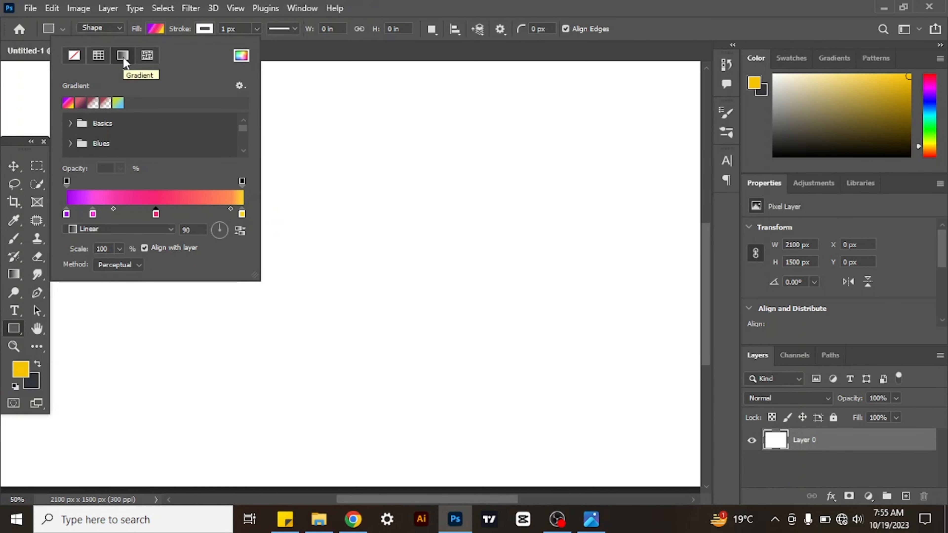
left_click(68, 99)
left_click(155, 28)
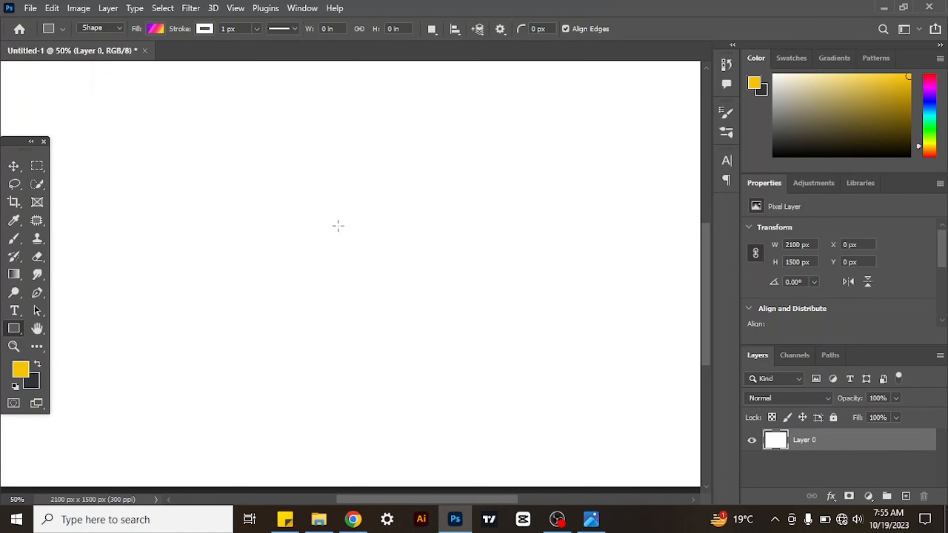
left_click_drag(308, 217, 462, 378)
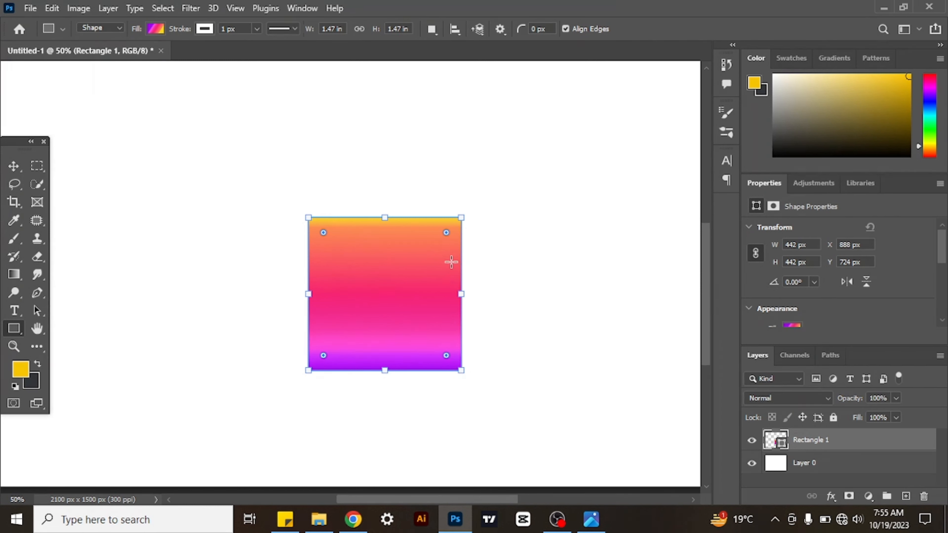
left_click_drag(446, 232, 423, 254)
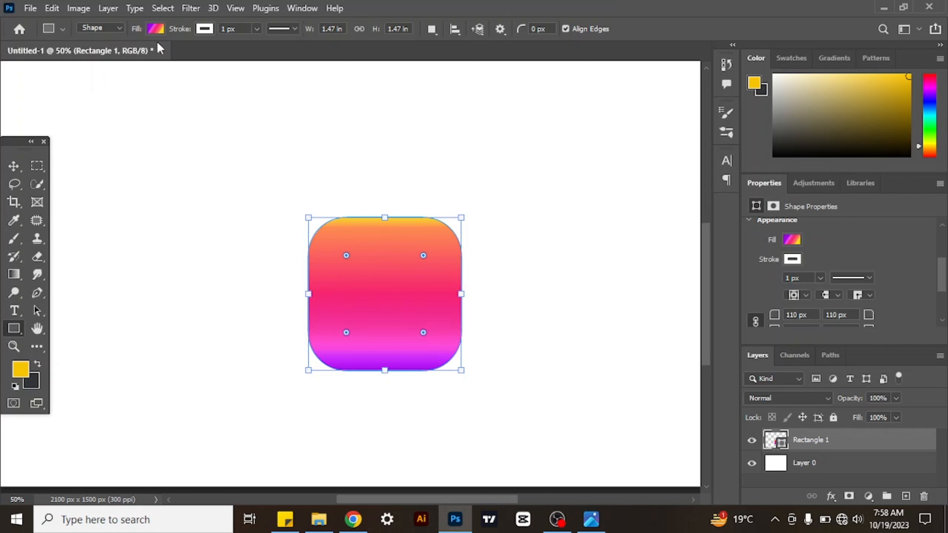
Reverse the gradient colours of the rounded square's fill and set the gradient angle to 96 degrees.
left_click(156, 29)
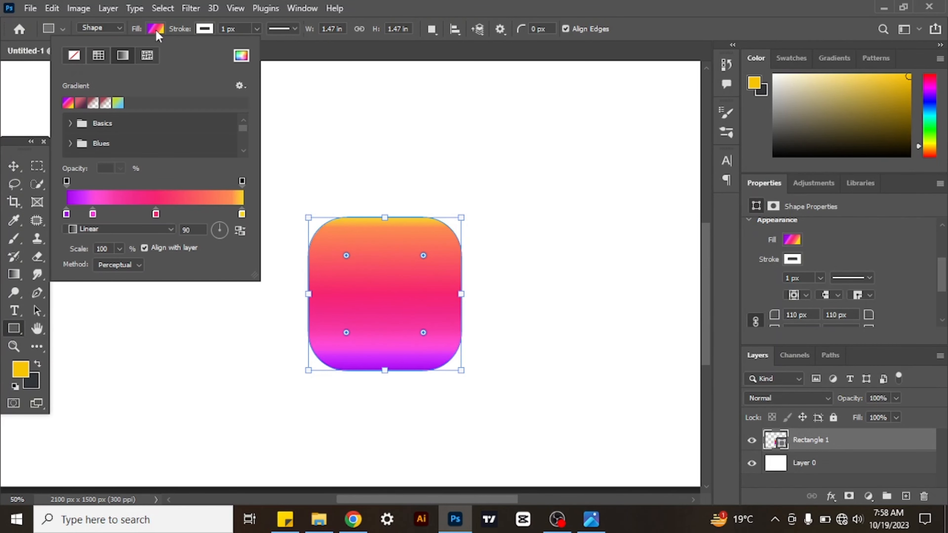
left_click(240, 233)
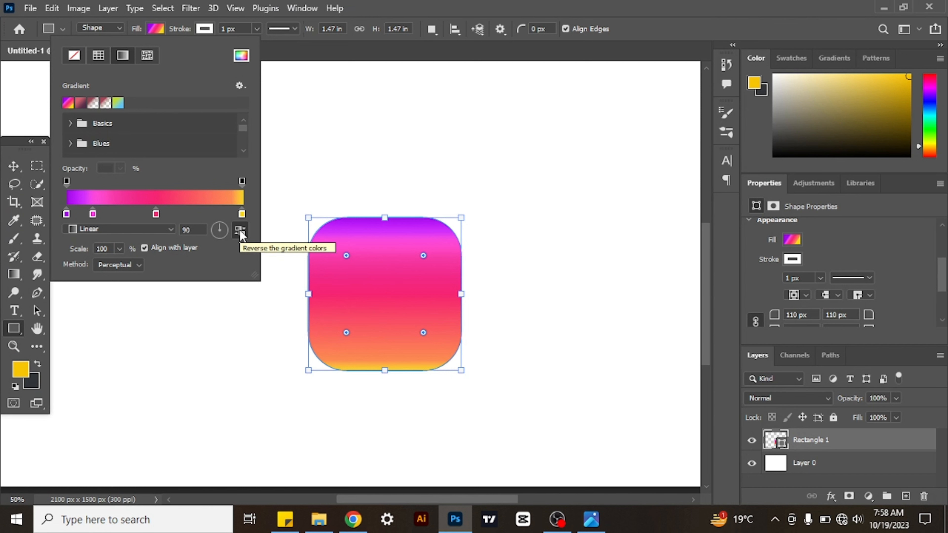
left_click(194, 230)
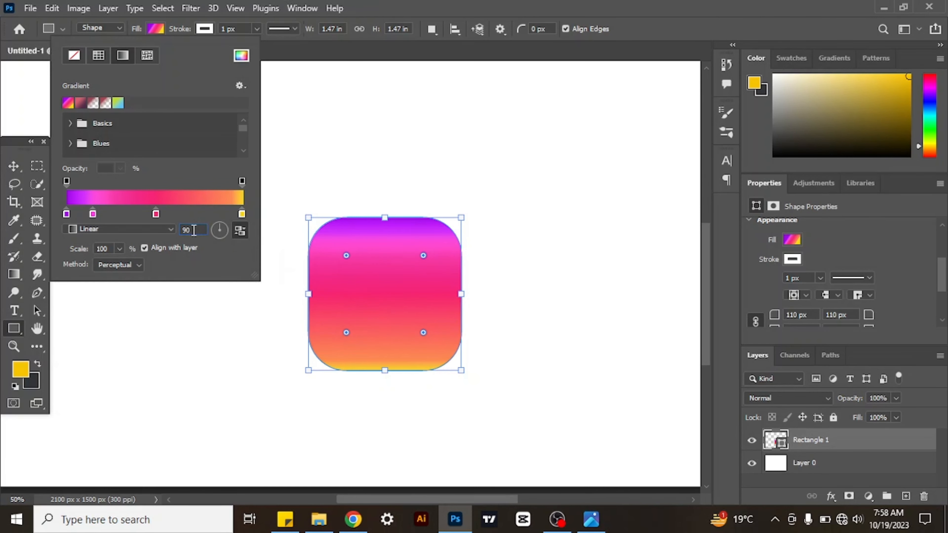
key("Up")
key("Up")
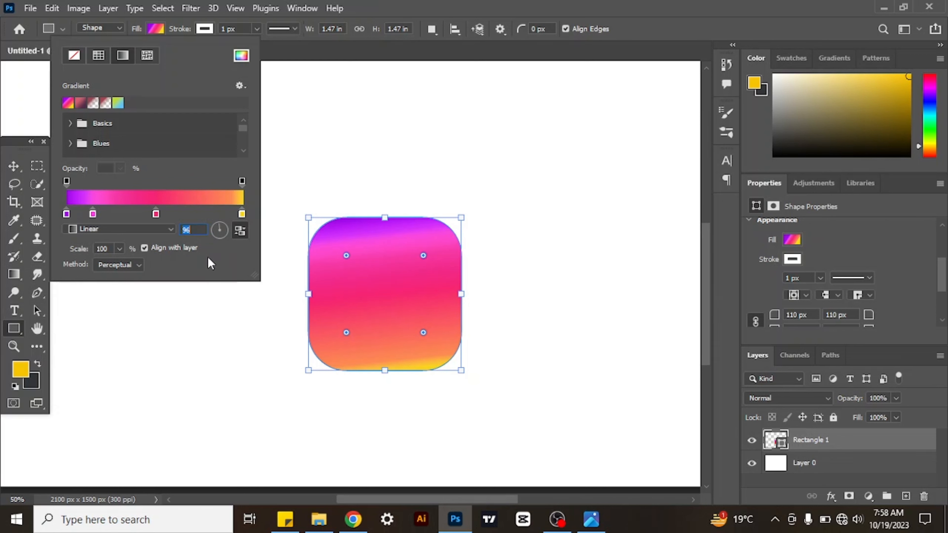
left_click(156, 29)
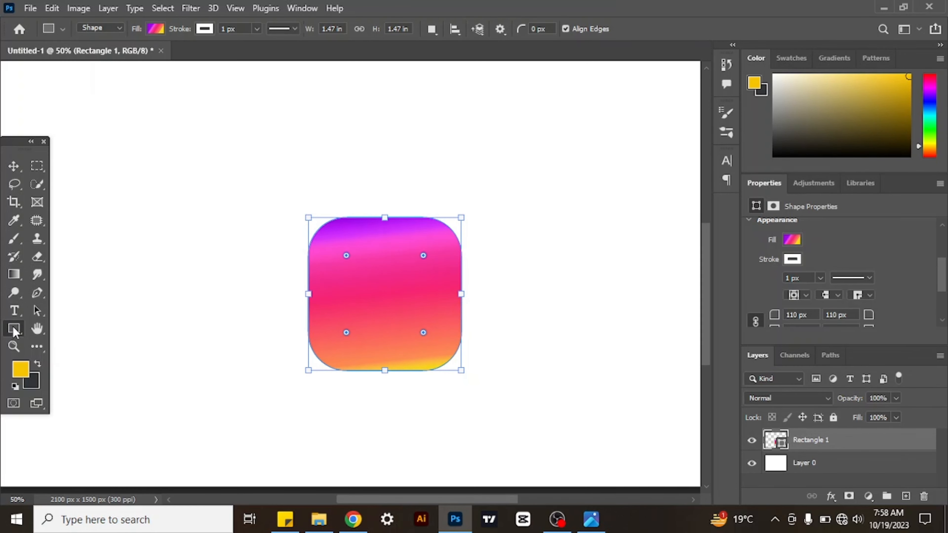
Draw a square about 264 px wide with no fill and a 25 px white stroke beside the gradient shape.
key("alt+bracketleft")
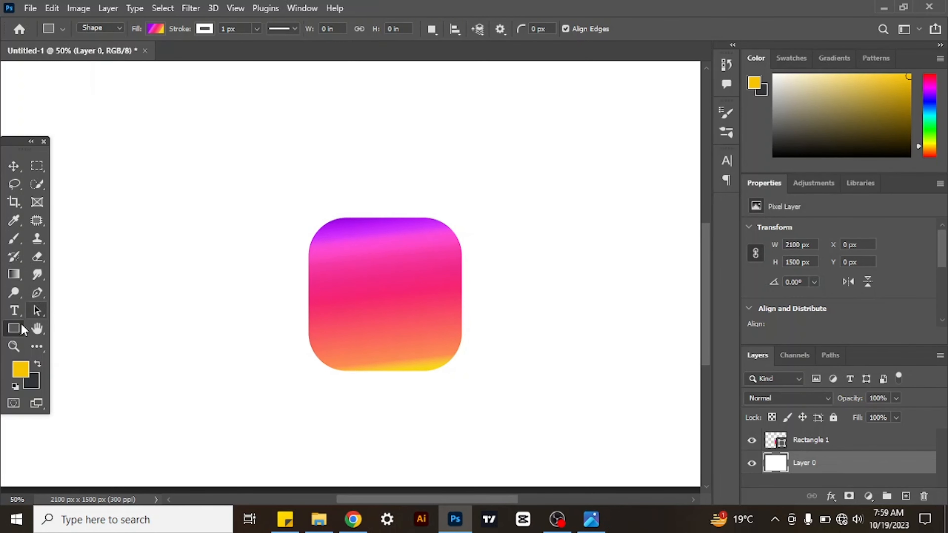
right_click(15, 331)
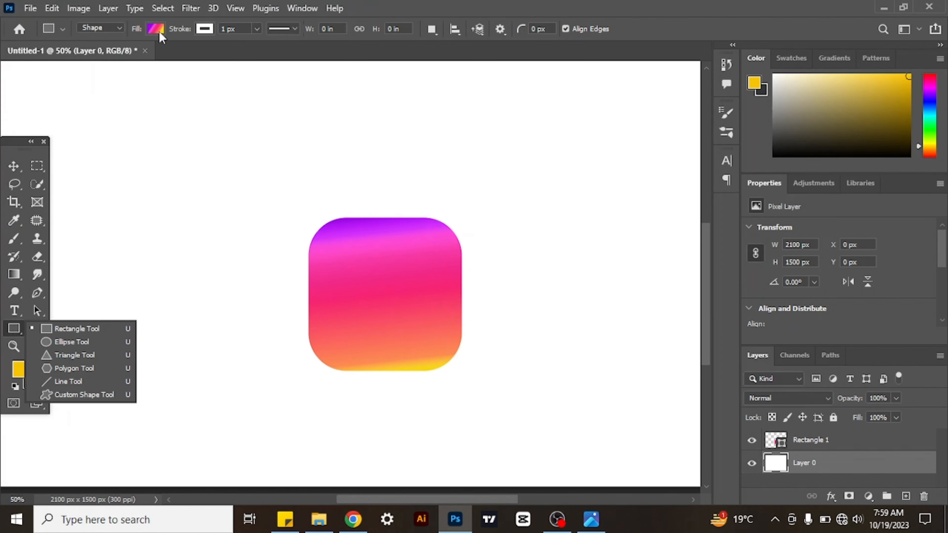
left_click(155, 29)
left_click(75, 56)
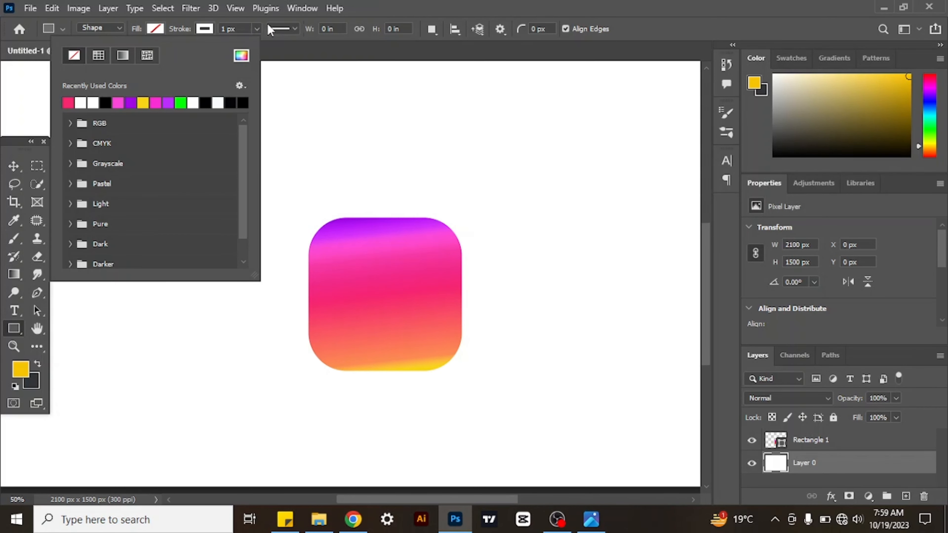
left_click(256, 28)
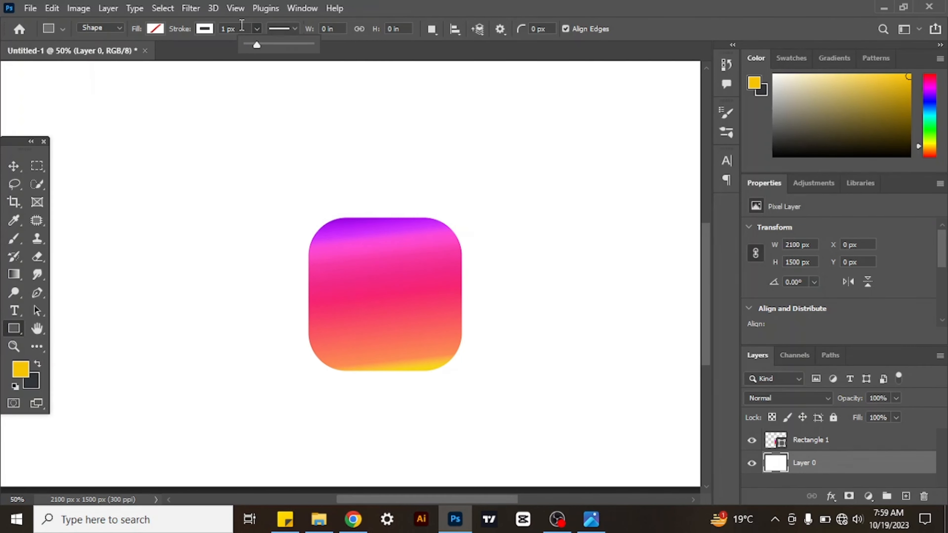
left_click(241, 26)
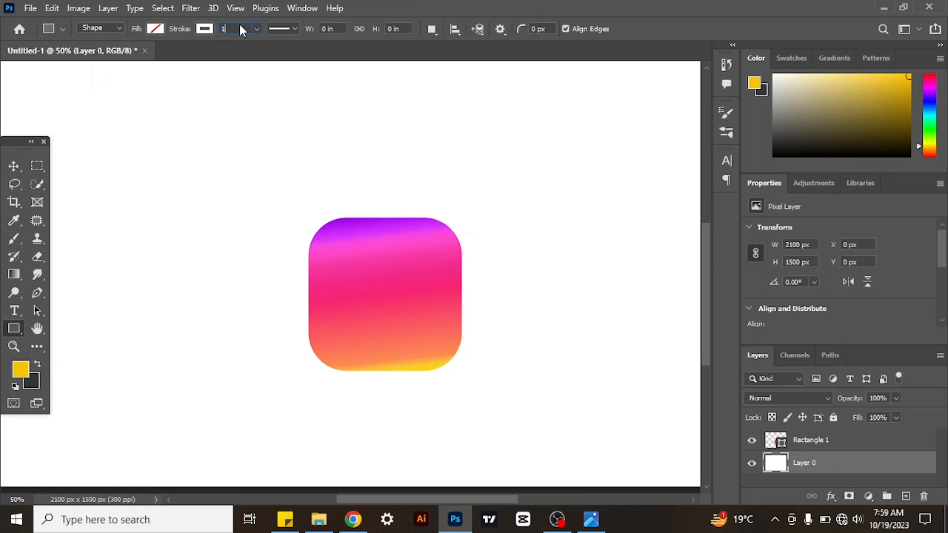
type("125")
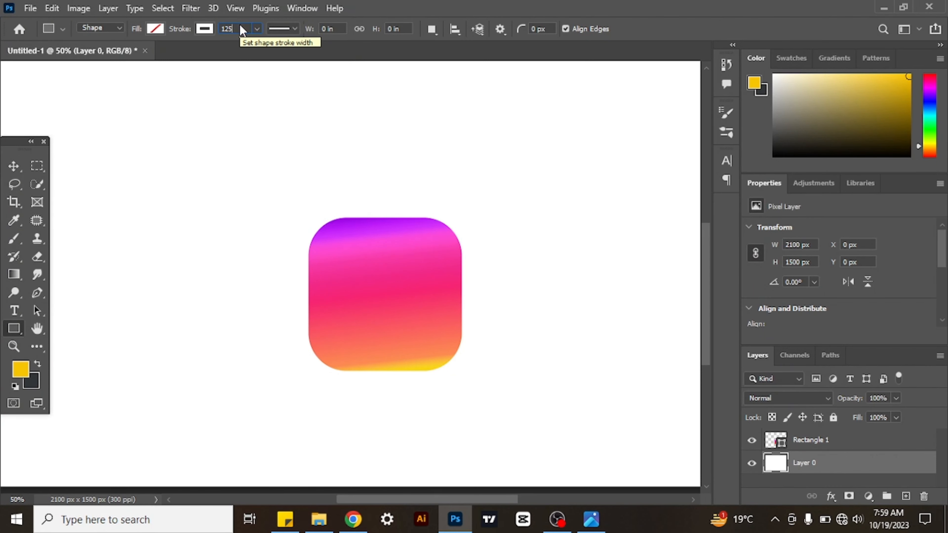
key("BackSpace")
key("BackSpace")
key("BackSpace")
type("2")
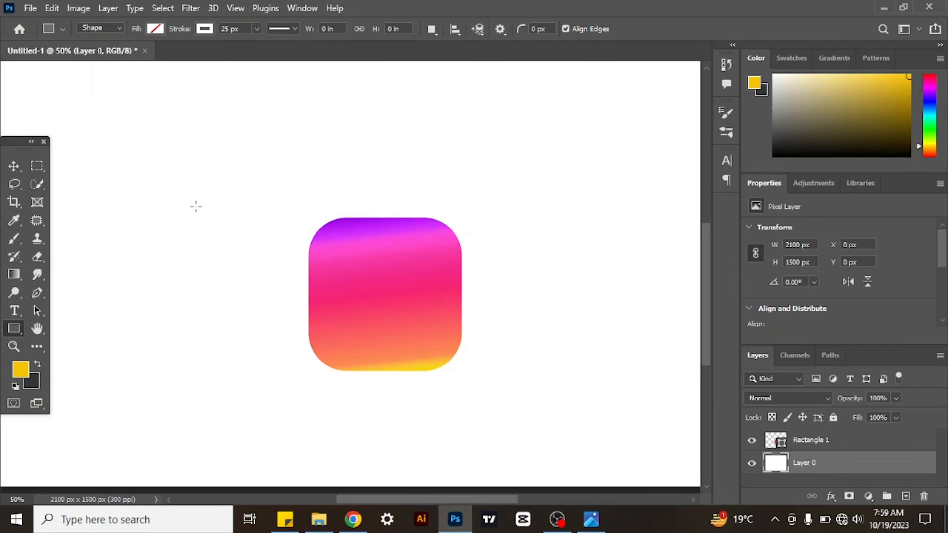
left_click_drag(195, 206, 288, 299)
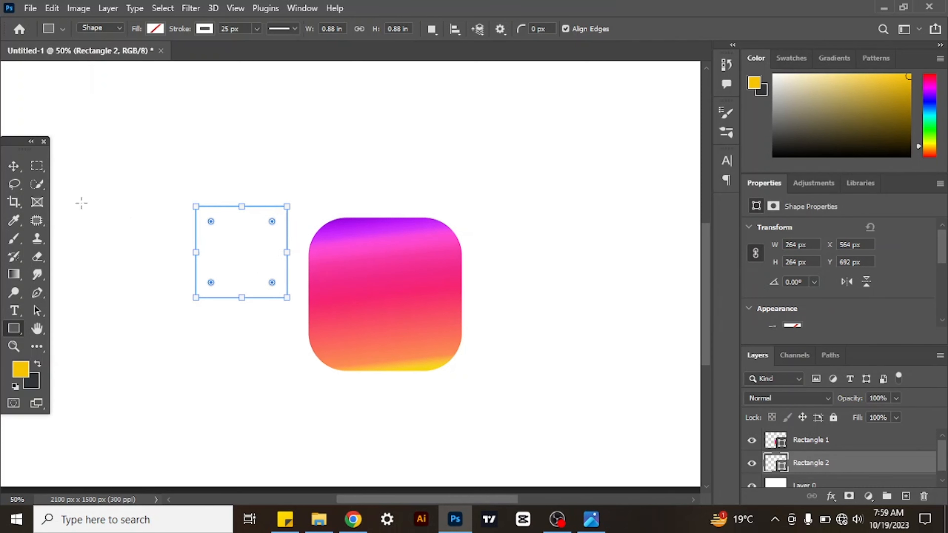
Place the outlined square's layer above the gradient shape's layer and centre the outline on the gradient shape.
left_click(13, 166)
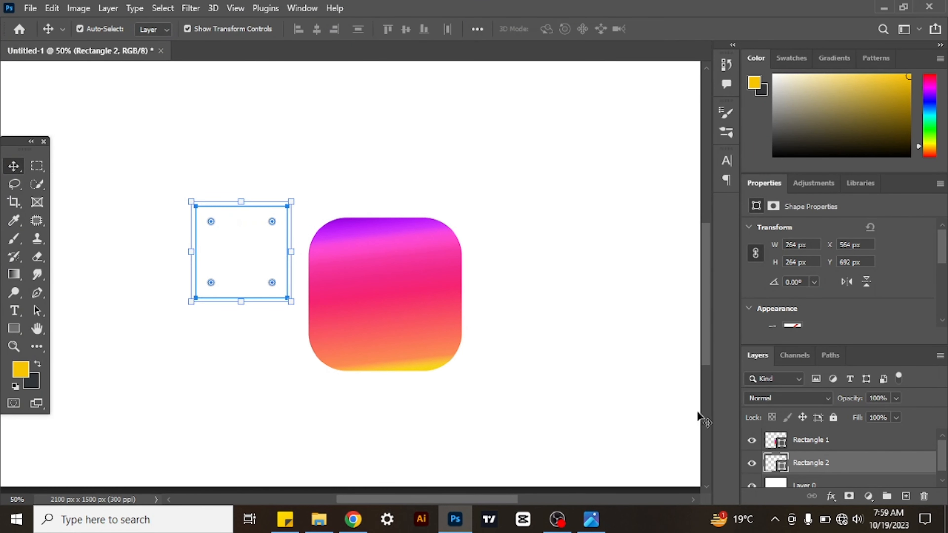
left_click_drag(831, 471, 823, 440)
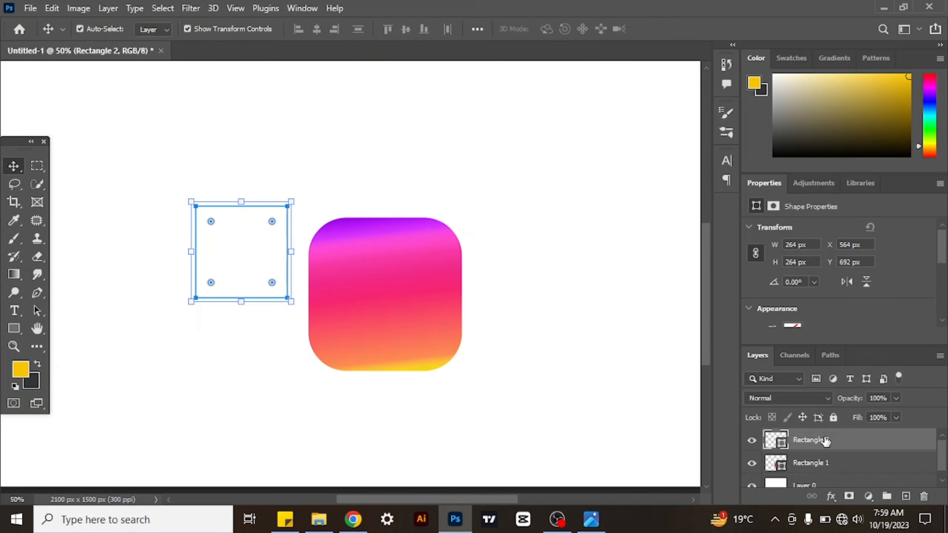
left_click_drag(287, 263, 428, 314)
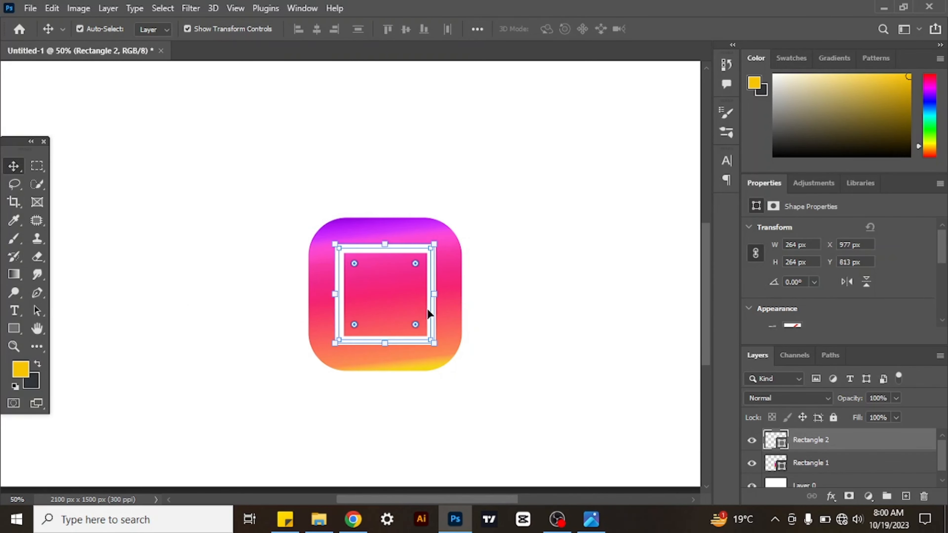
Round the corners of the white outline and enlarge it from its centre to about 294 px, leaving it deselected.
left_click_drag(416, 264, 412, 276)
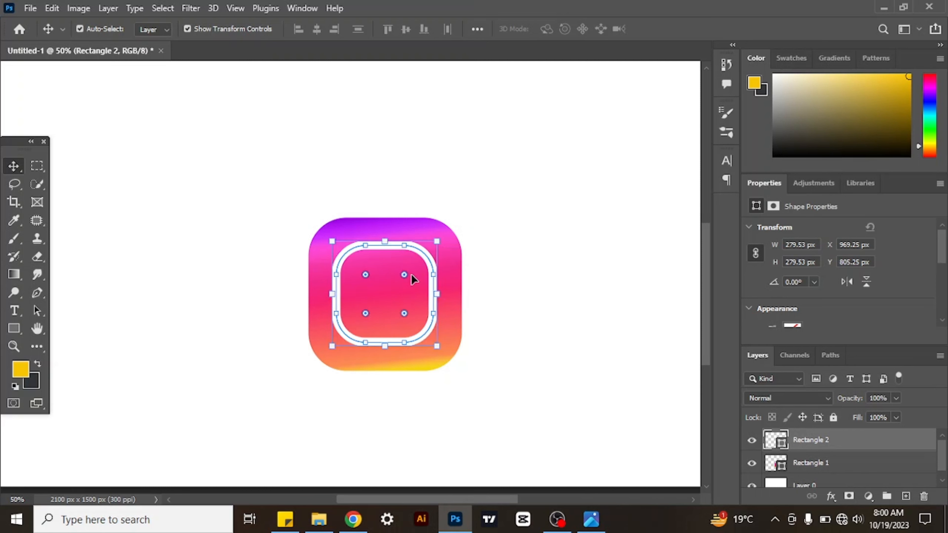
left_click_drag(437, 241, 439, 238, "alt")
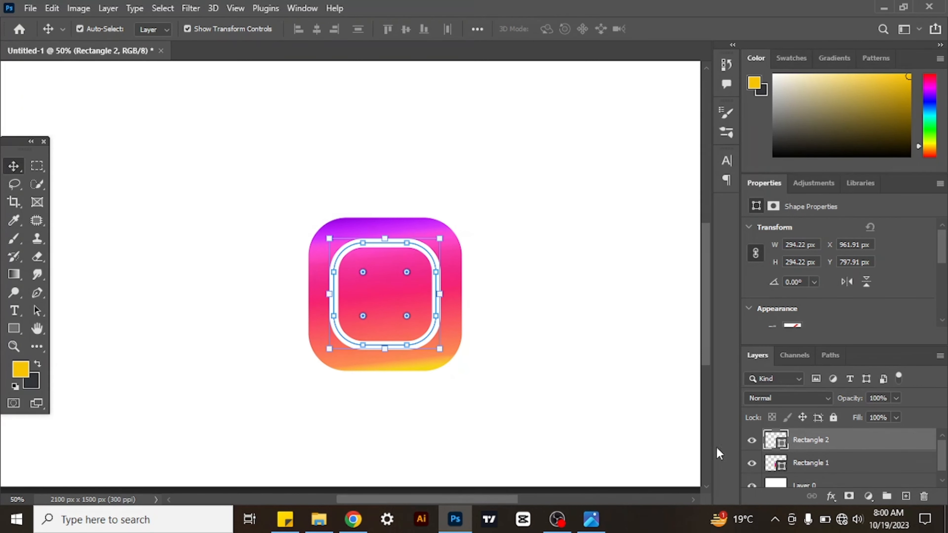
left_click(819, 483)
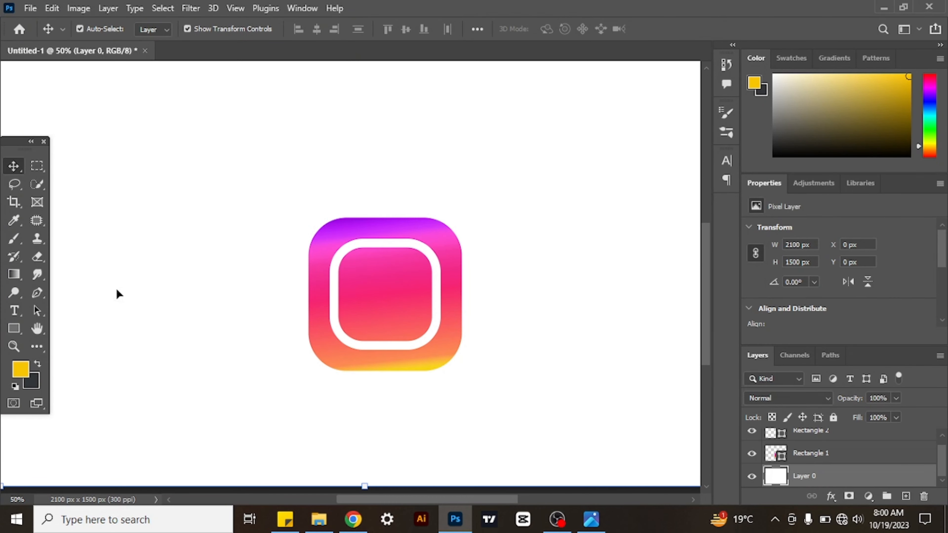
Draw an unfilled circle about 148 px wide with a 25 px white stroke and centre it inside the rounded outline.
left_click(13, 328)
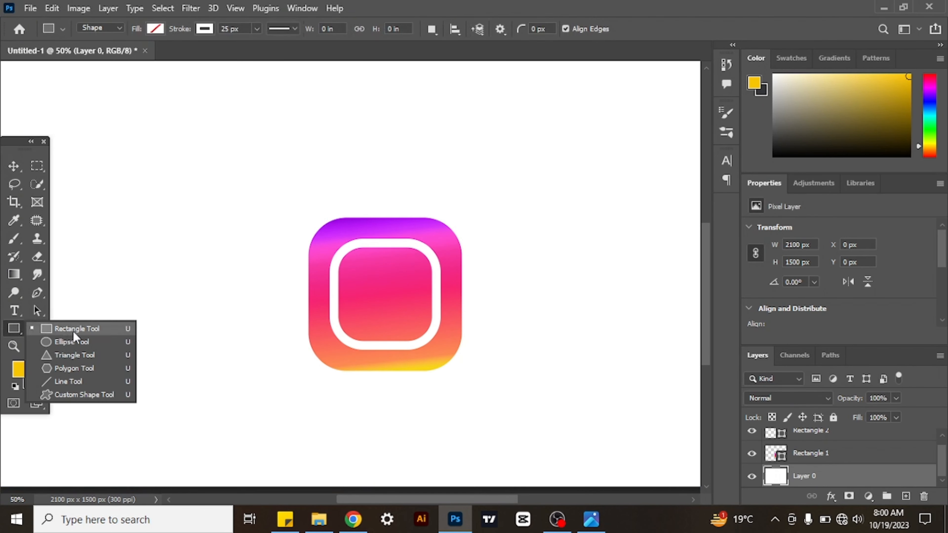
left_click(77, 338)
left_click_drag(365, 278, 480, 353)
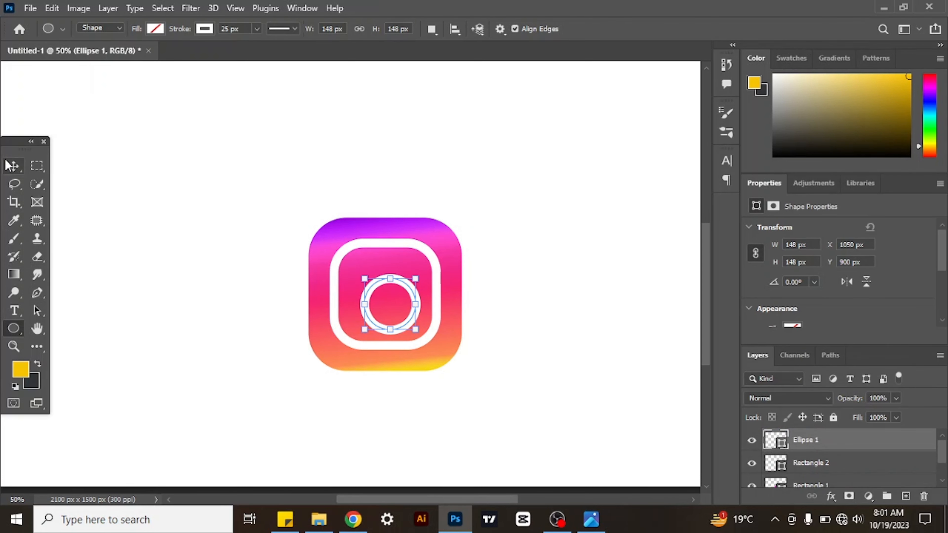
left_click(11, 166)
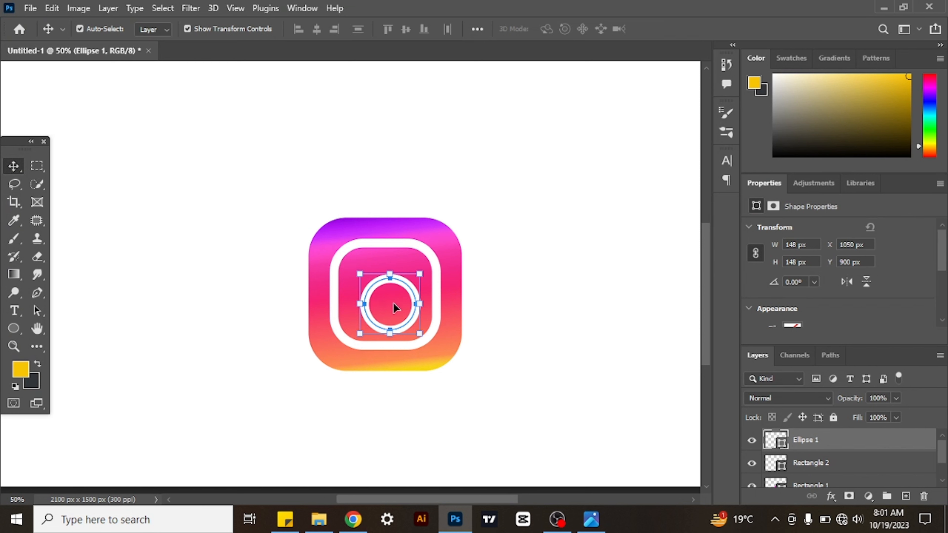
left_click_drag(413, 313, 409, 303)
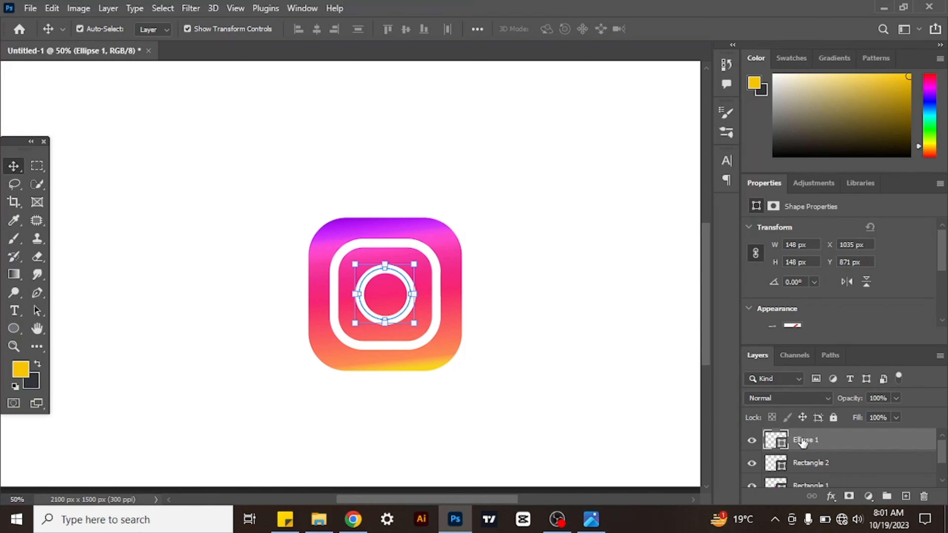
Draw a small white-filled circle about 34 px wide inside the upper-right corner of the white rounded outline.
left_click(14, 329)
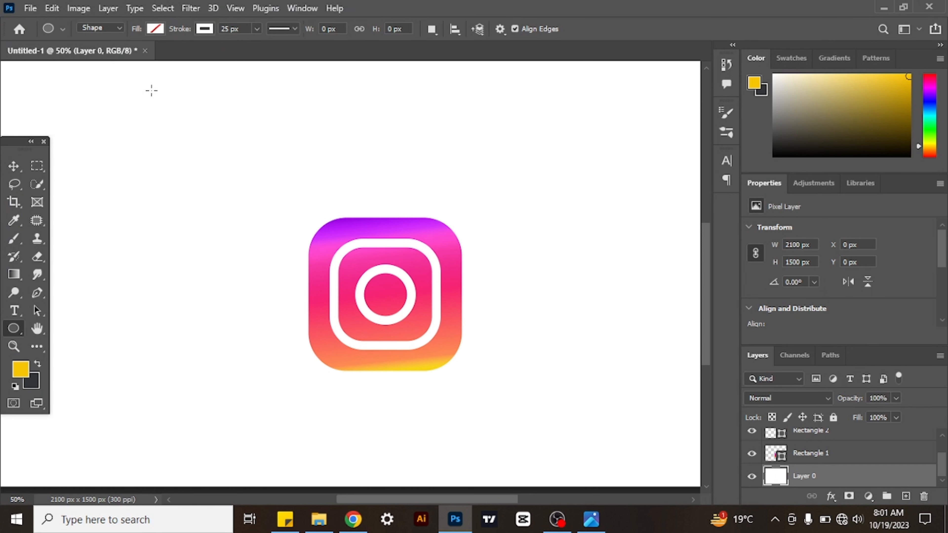
left_click(157, 28)
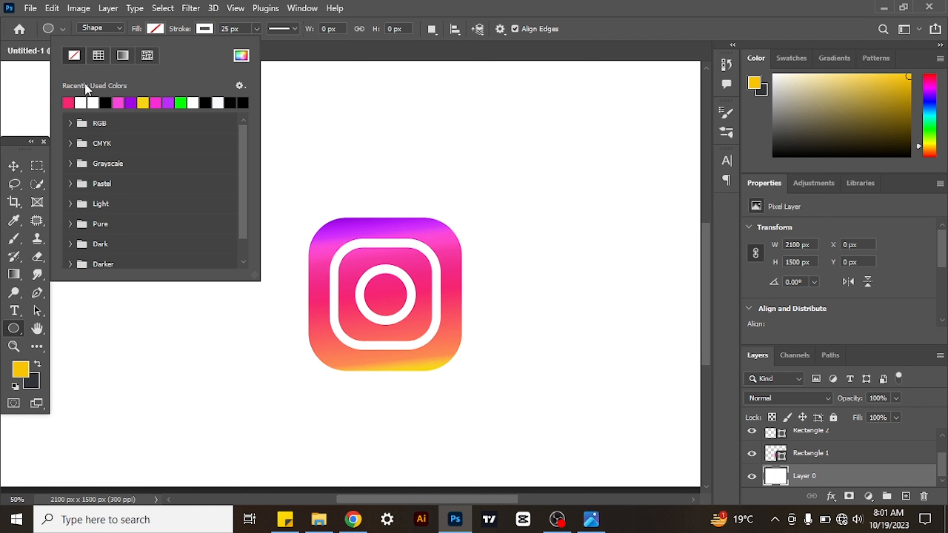
left_click(80, 102)
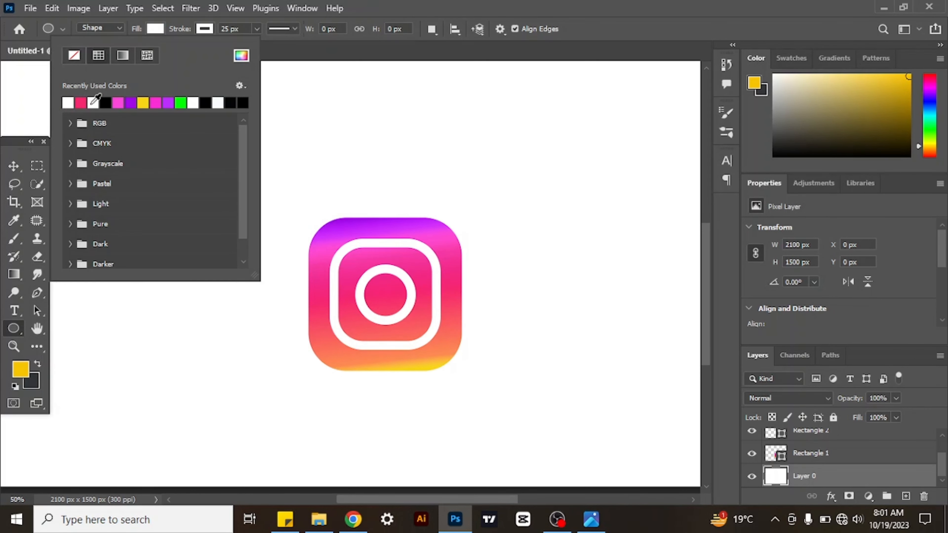
left_click(154, 29)
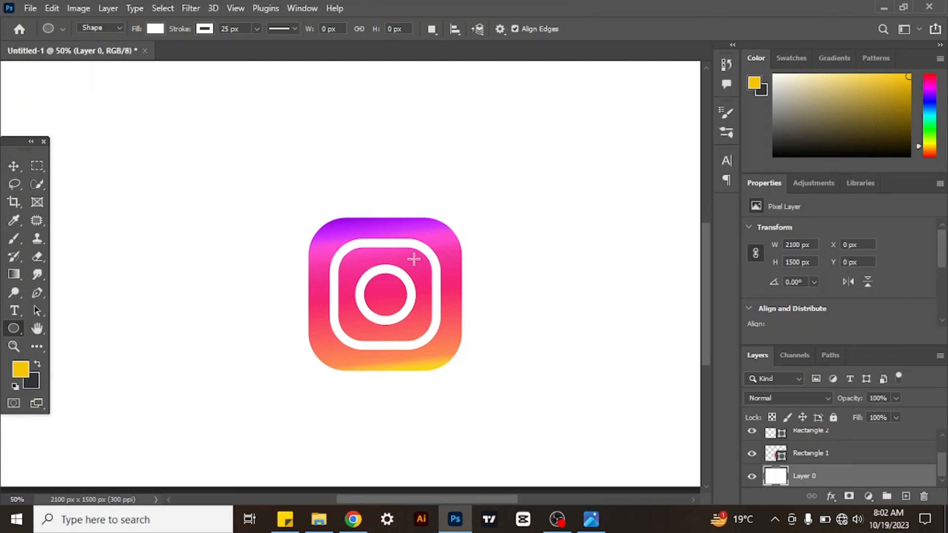
left_click_drag(413, 259, 424, 273)
Nudge the small white circle four increments right and two up into the outline's corner, leaving it deselected.
key("v")
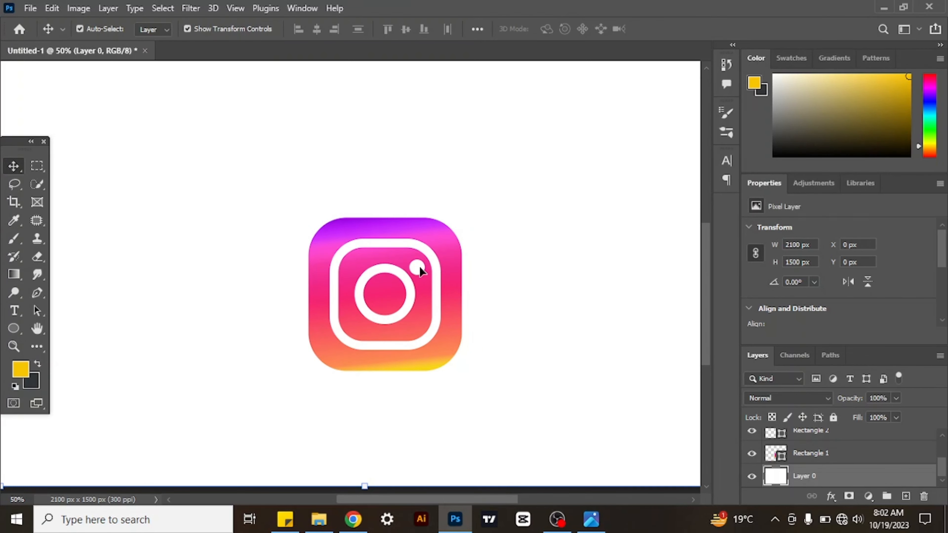
key("Right")
key("Right")
key("Right")
key("Right")
key("Up")
key("Up")
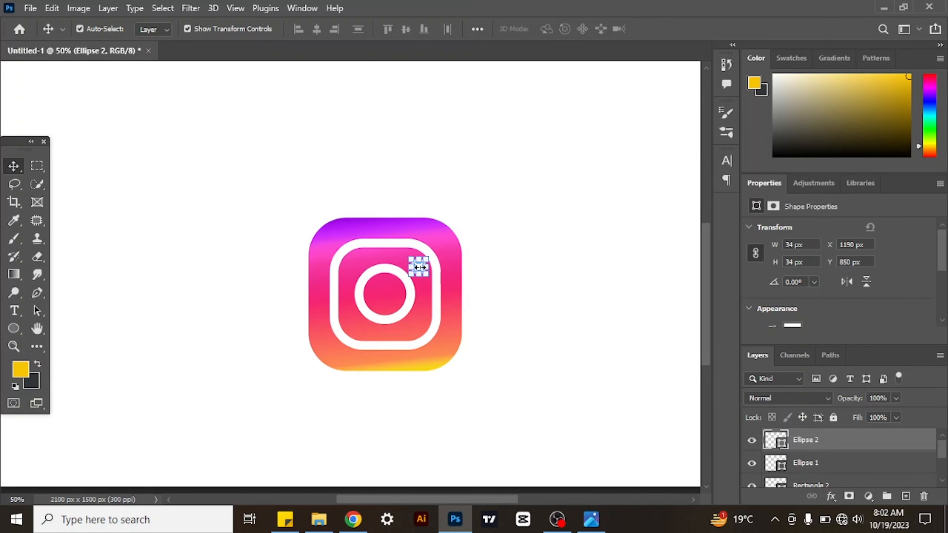
left_click(481, 215)
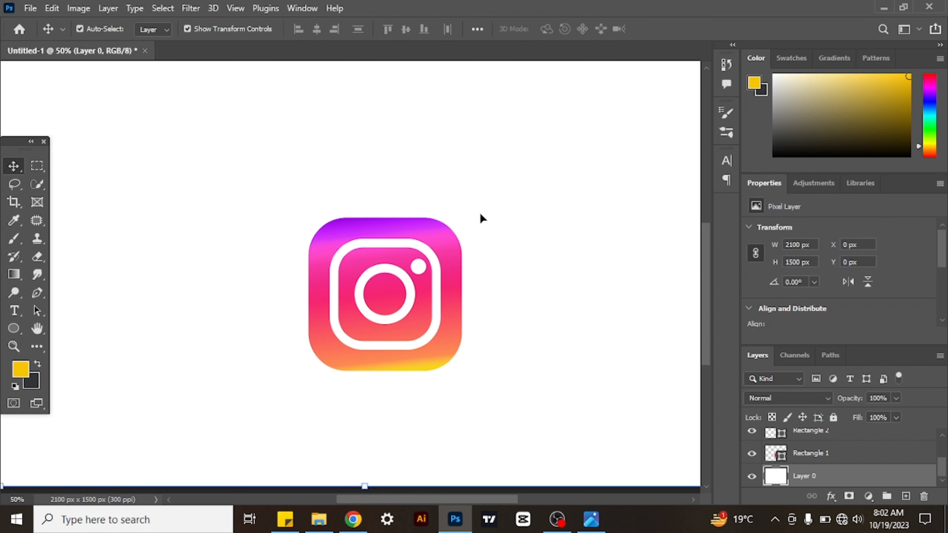